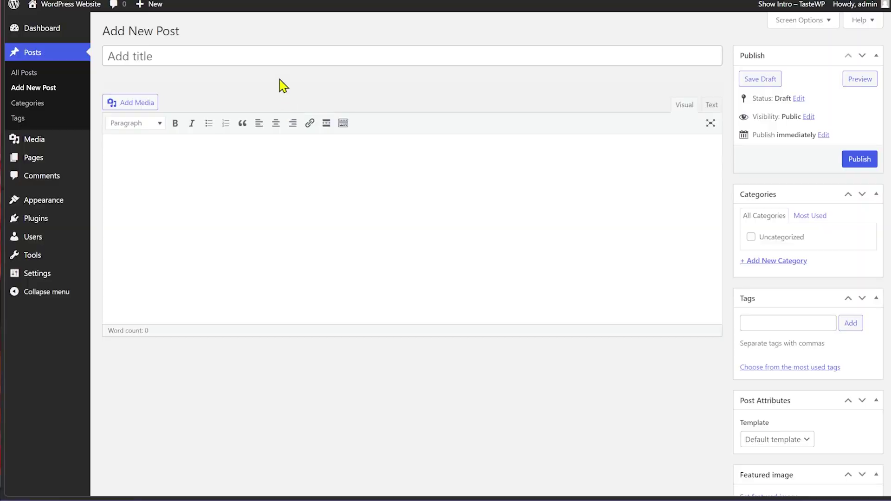
Title the classic-editor post 'This is the old Classic Editor'
click(281, 55)
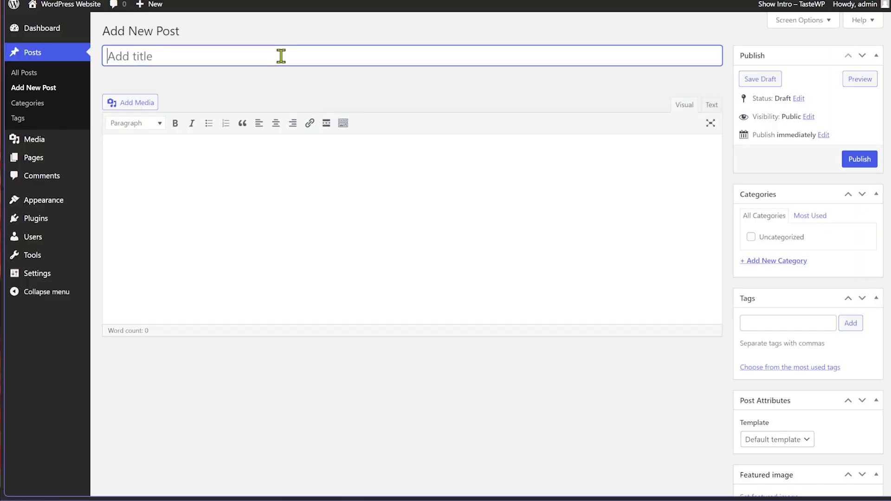
text(This is the old )
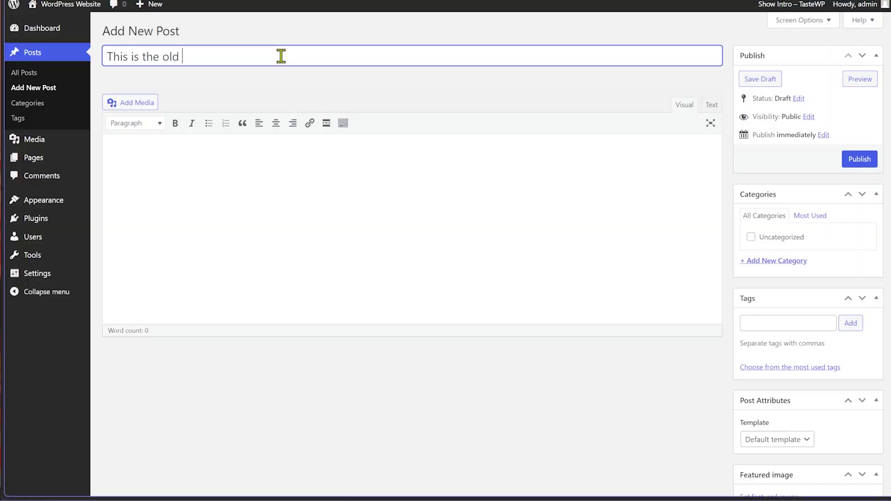
text(Classic Editor)
key(Tab)
Write the body sentence ending '...and do basic formatting.' with the word 'formatting' in bold
text(You )
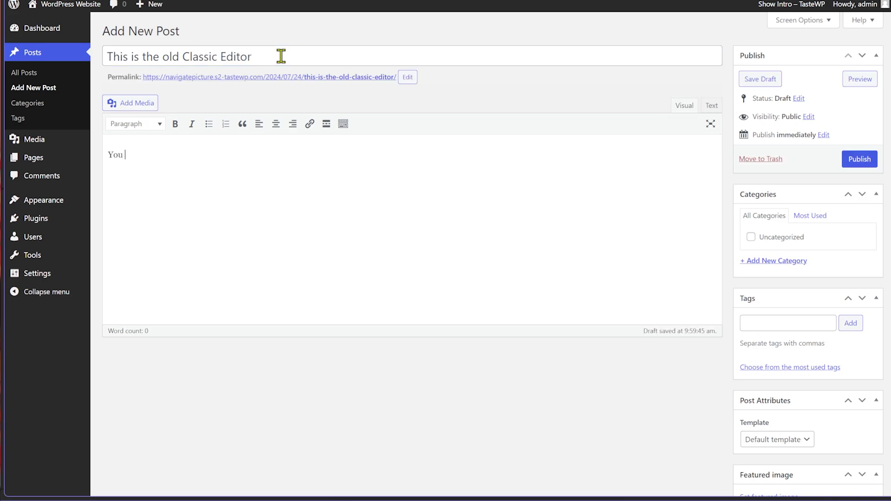
text(could write cone)
text(tnet)
text(ent here an)
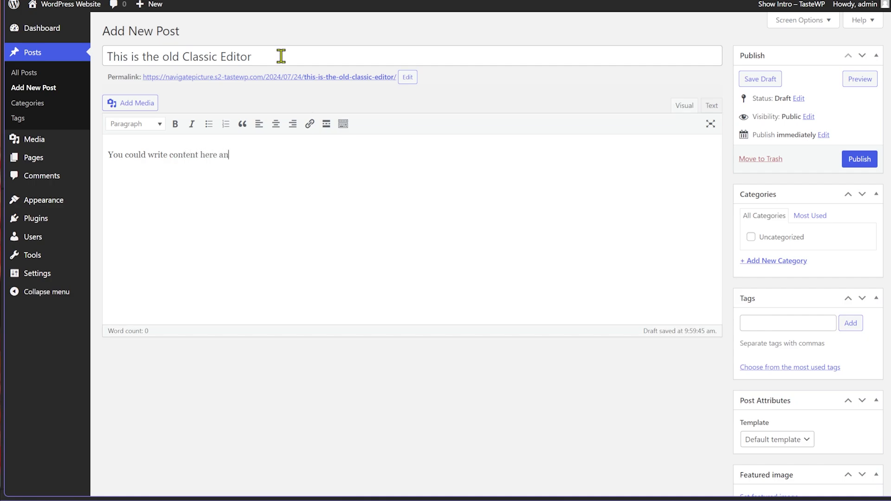
text(d do basic formatting.)
key(Left)
key(ctrl+shift+Left)
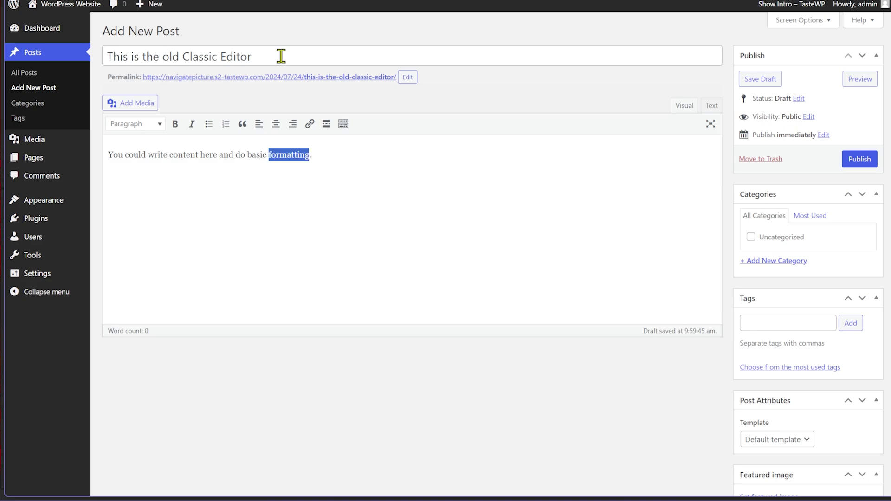
key(ctrl+b)
key(Right)
key(Right)
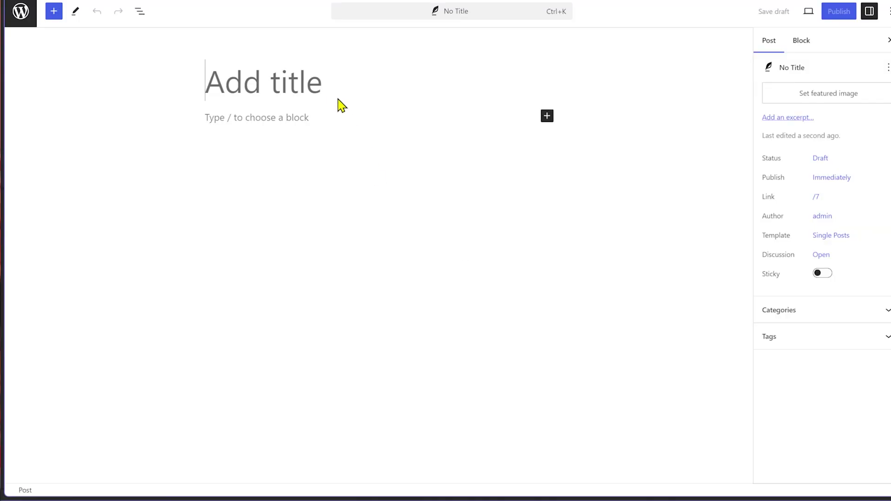
Title the block-editor post 'This is the Block Editor', correcting the typo
text(This)
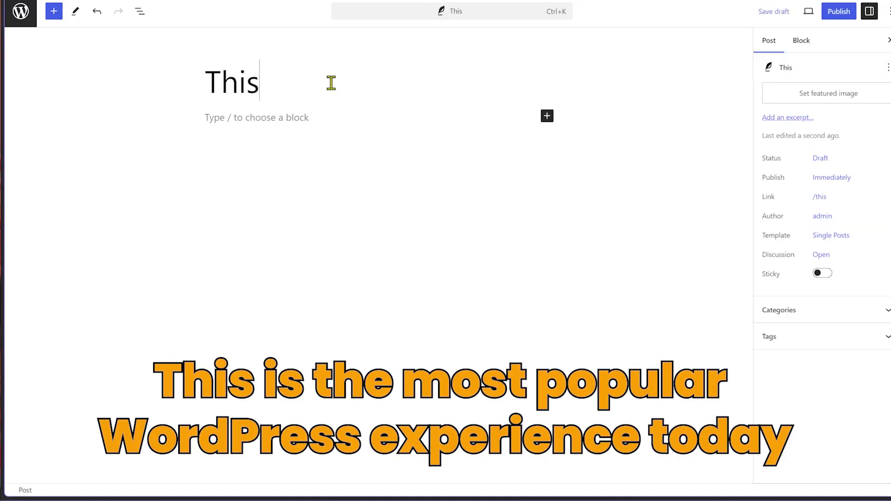
text( is the Block Editro)
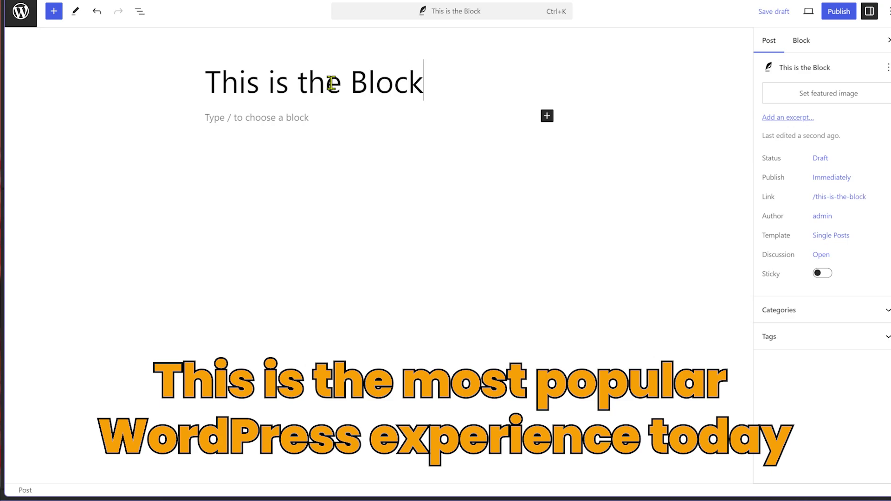
key(BackSpace)
key(BackSpace)
text(or)
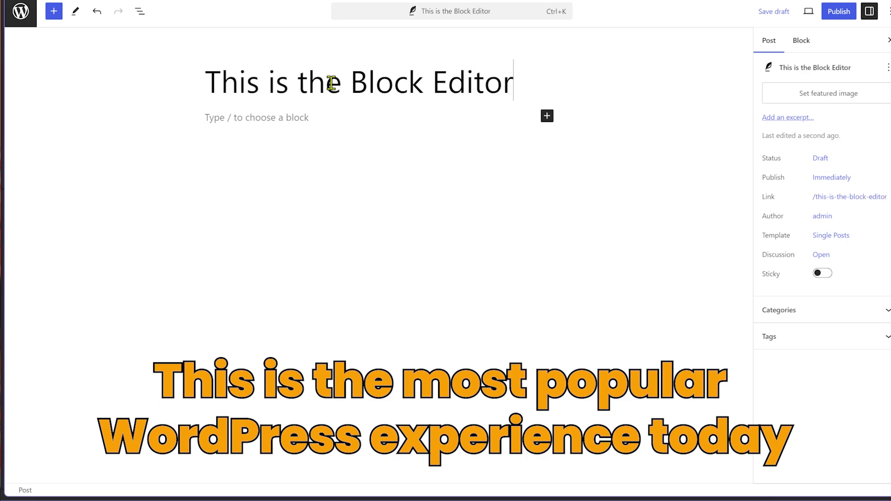
Insert a Columns block below the title using the /col shortcut
click(263, 118)
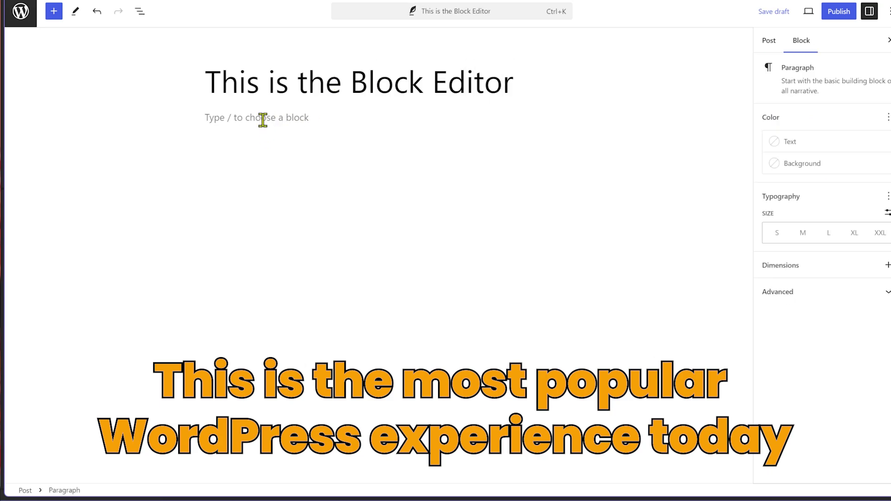
text(/col)
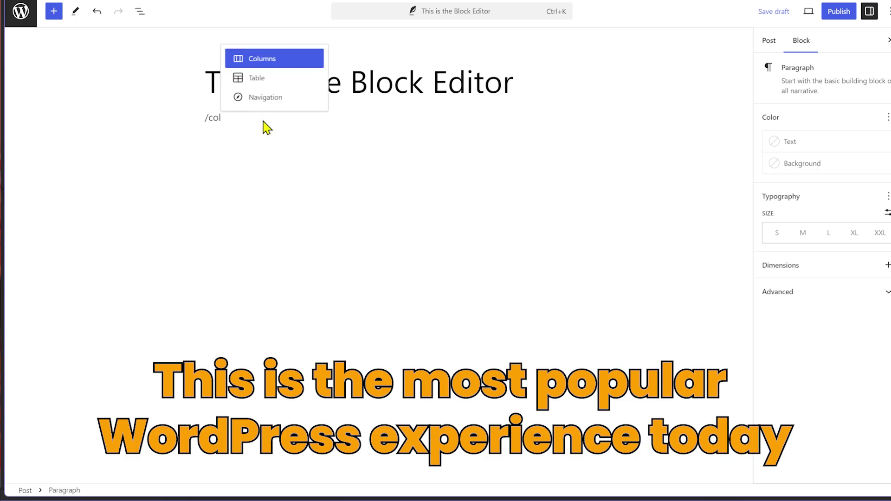
key(Return)
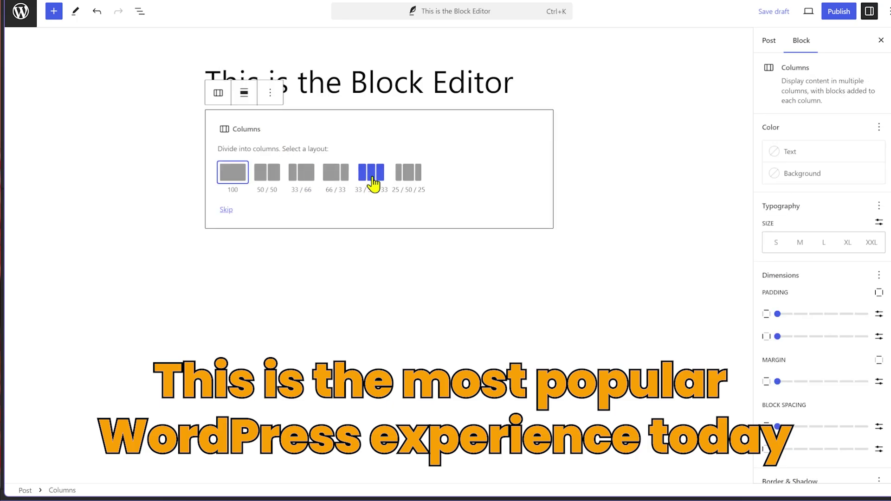
Choose the 33/33/33 layout and write 'We can create pages visually using the Block Editor' in column one
click(369, 179)
click(267, 124)
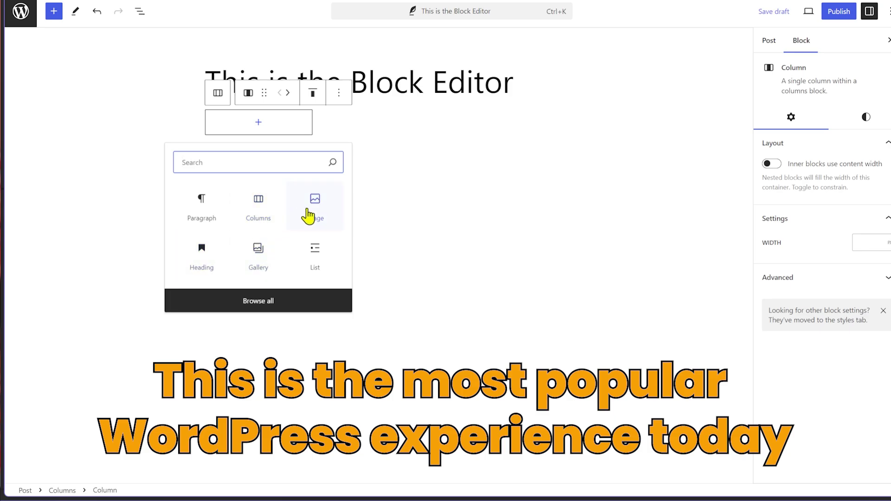
click(206, 209)
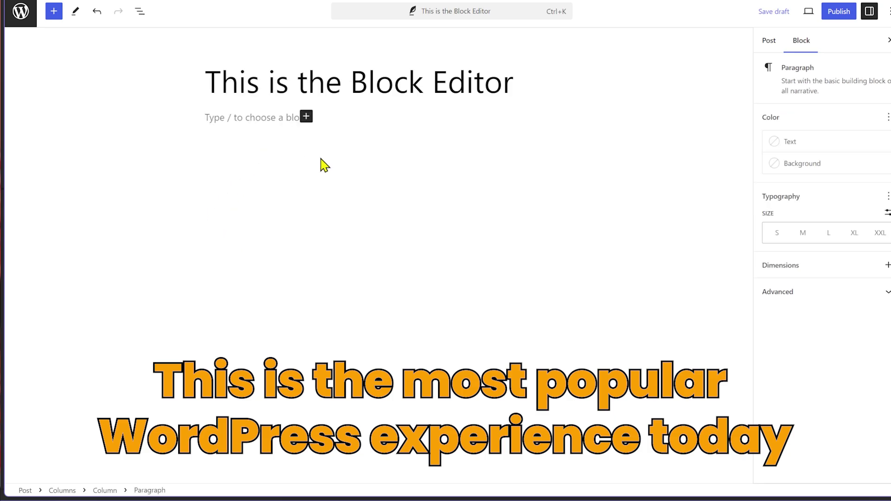
text(We)
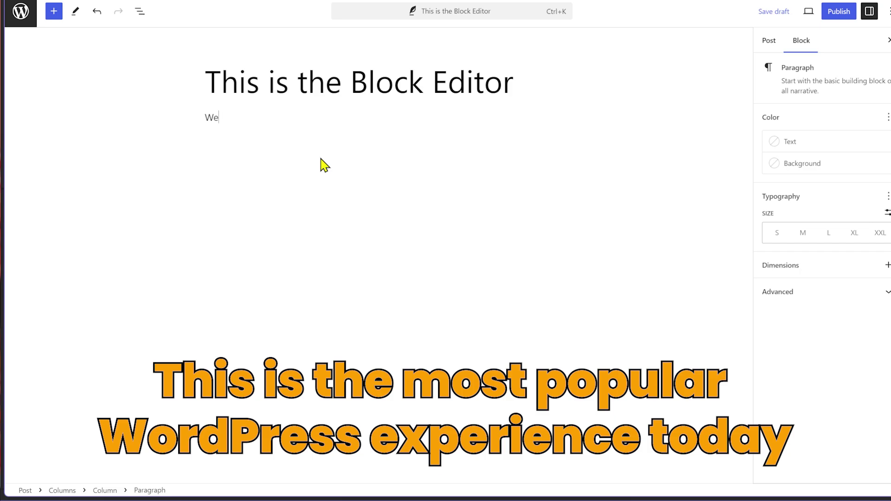
text( can create pages visuall)
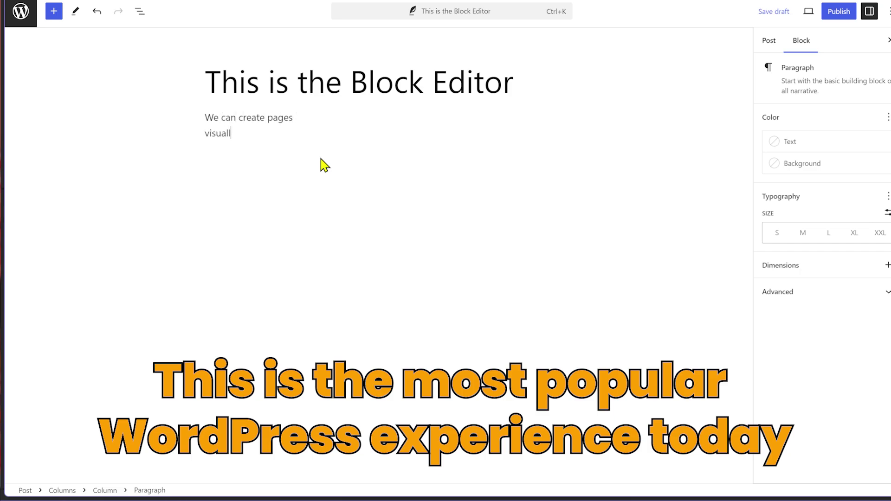
text(y using the Block Editor)
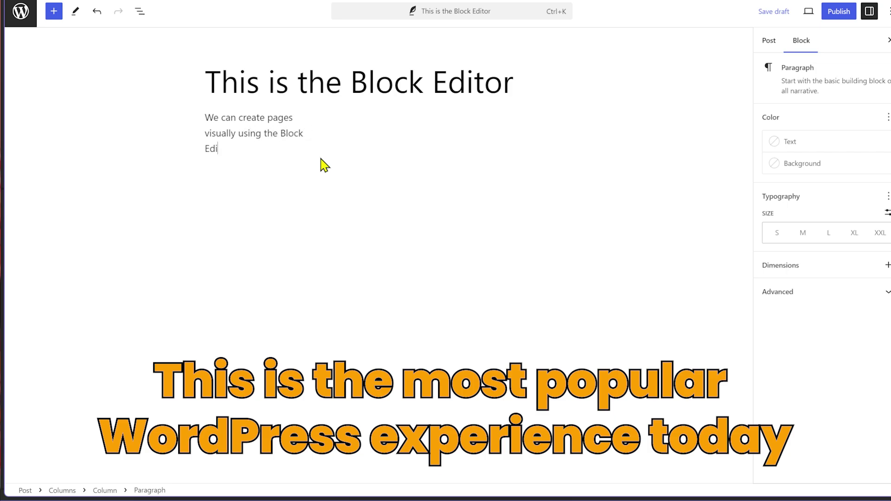
Add a paragraph to column two reading 'Any they will look exactly like that for the end users'
click(376, 130)
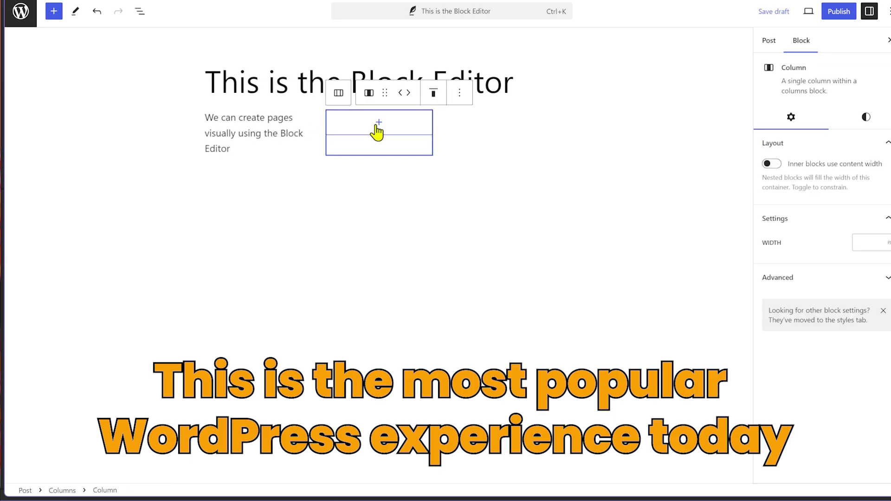
click(379, 125)
click(321, 199)
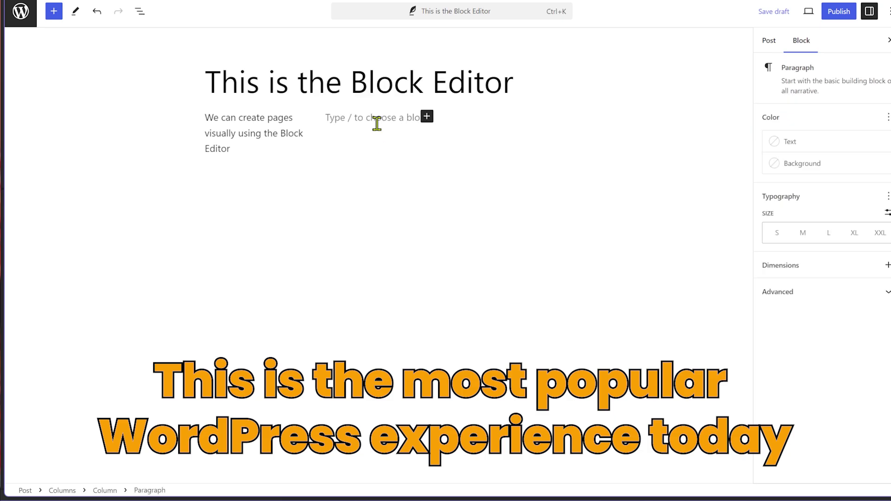
text(Any they)
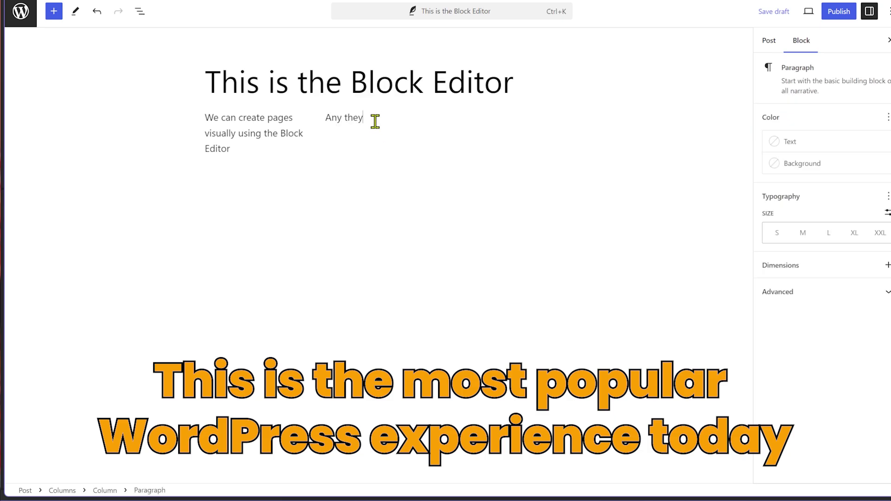
text( will look exactly like that for the)
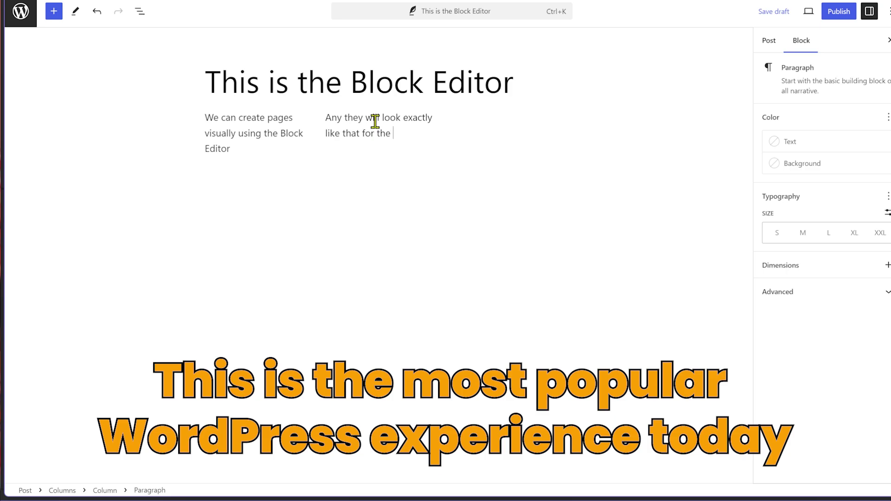
text( end users)
Write 'Adding some plugins gives you even more control over how you design pag' in column three
click(505, 128)
click(503, 127)
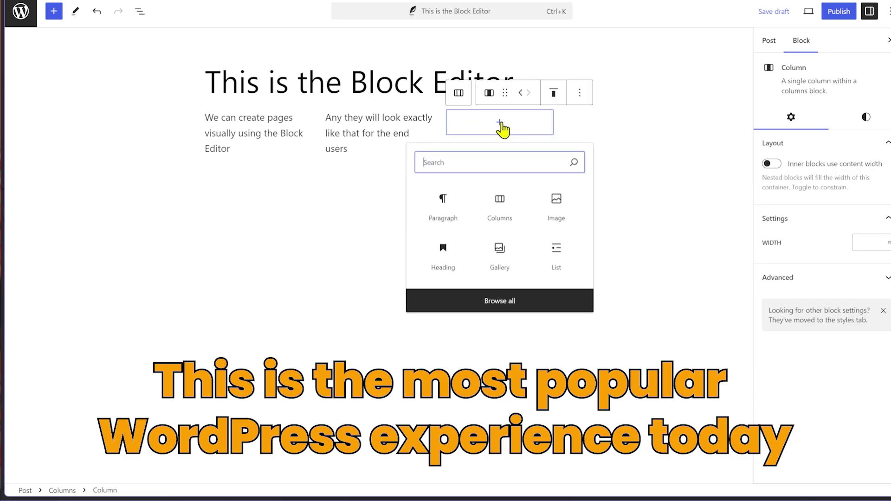
click(444, 207)
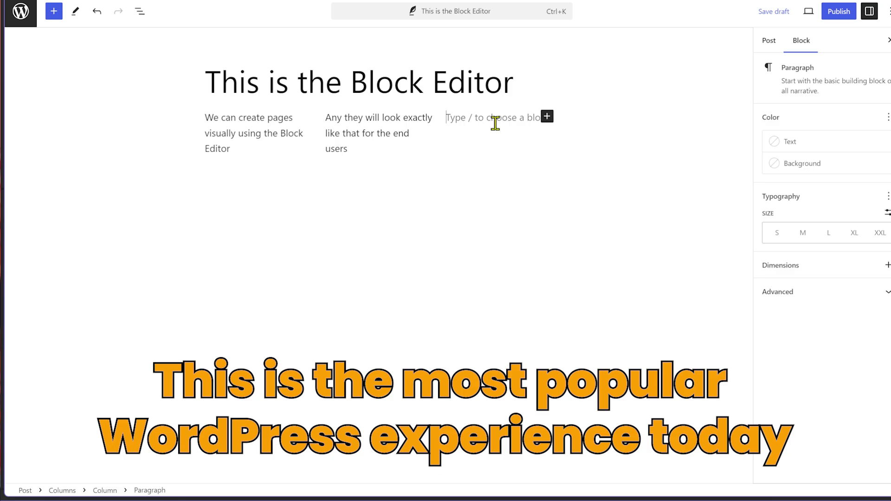
text(Adding some plu)
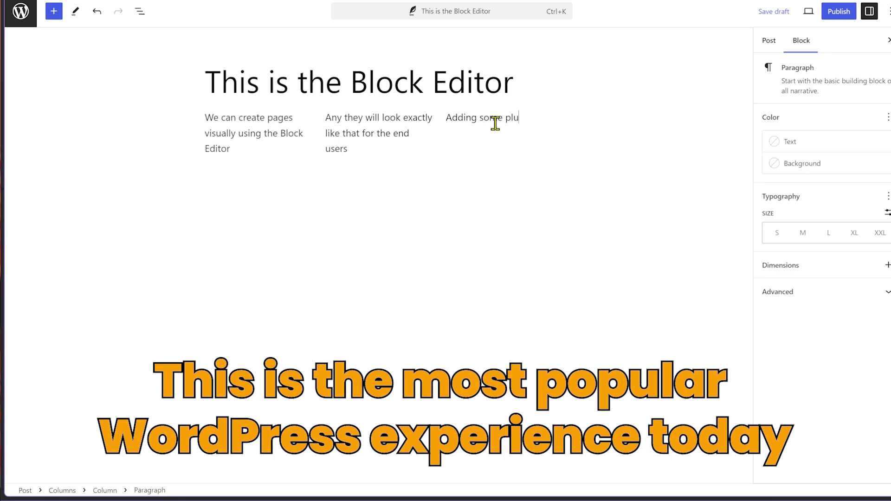
text(gins gives you even more contr)
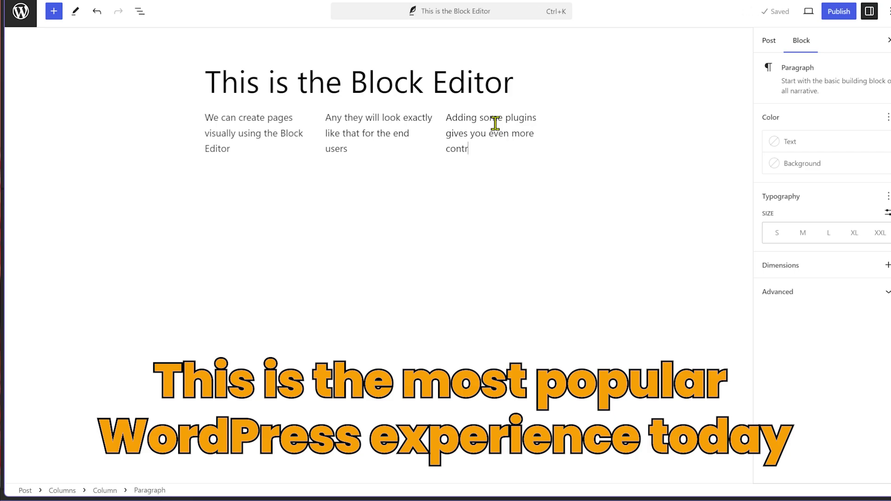
text(ol over how you design pages)
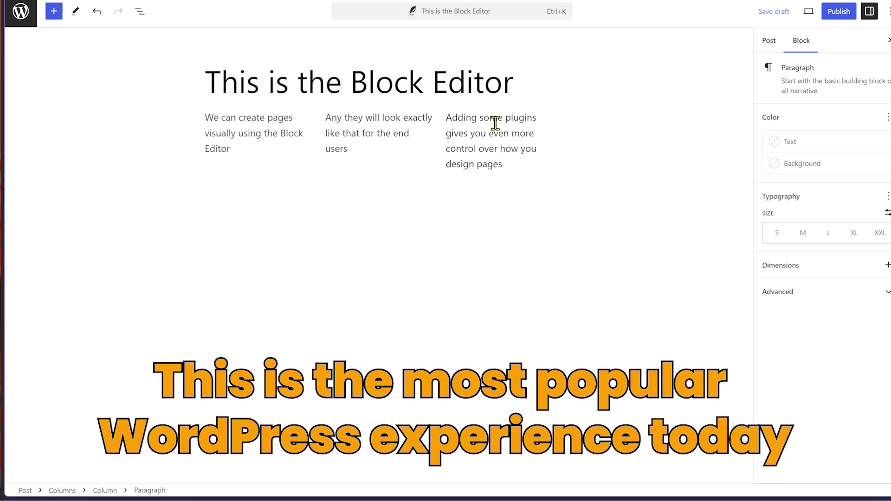
click(527, 293)
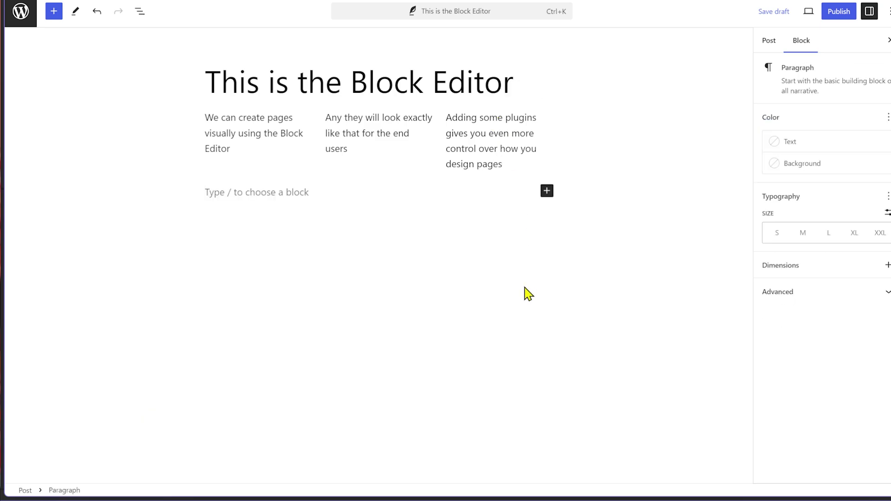